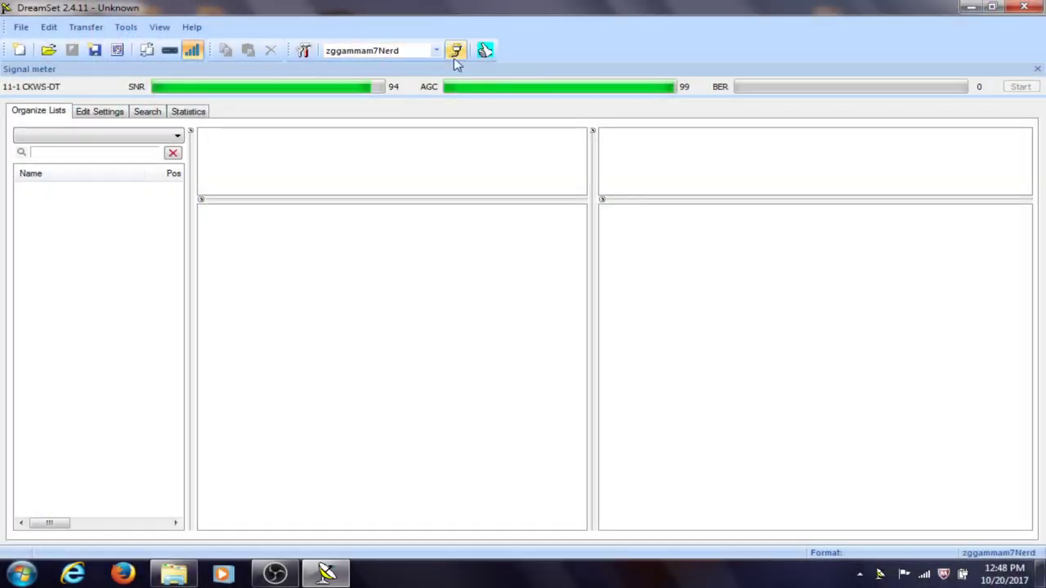
Keep the Enigma 2 ver 4 (Telnet reload) firmware and confirm the connection test to 192.168.1.132 succeeds
click(455, 52)
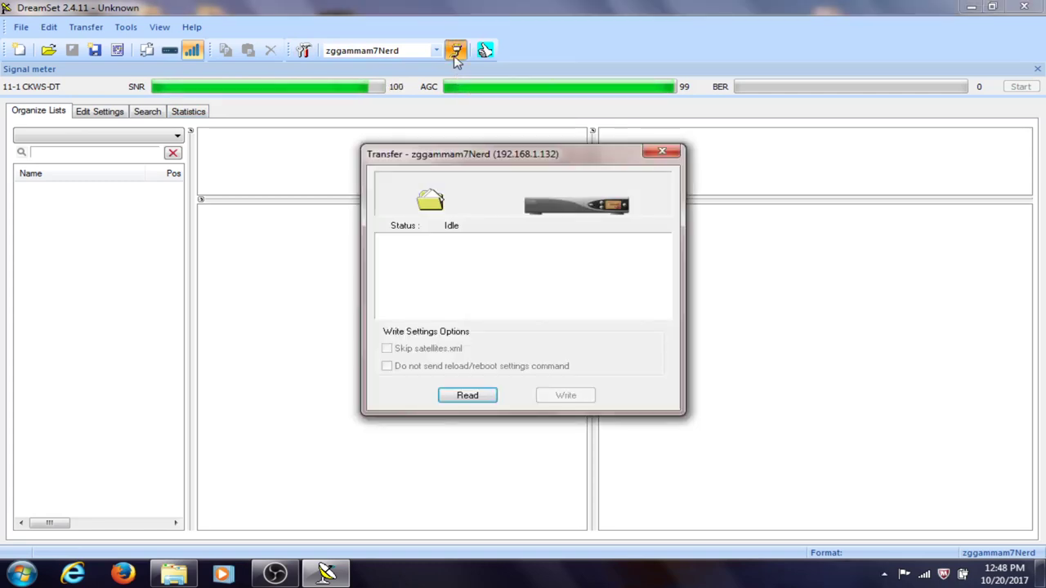
click(658, 152)
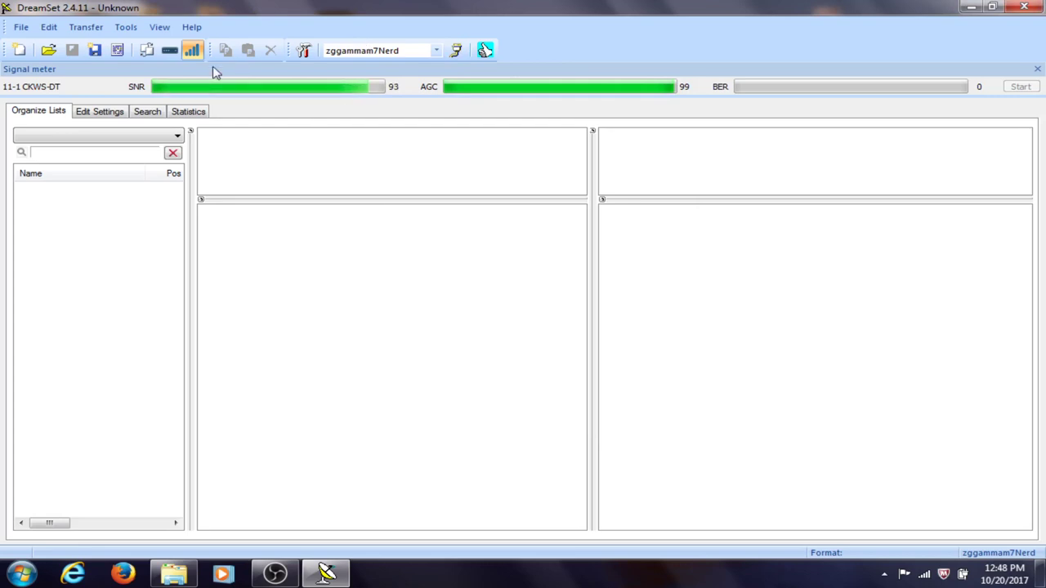
click(126, 30)
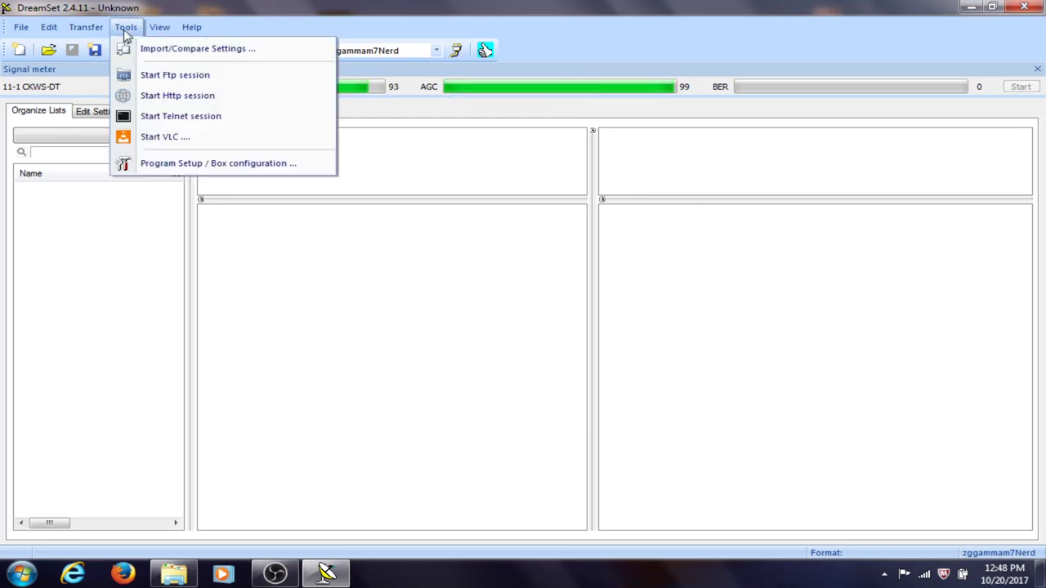
click(160, 163)
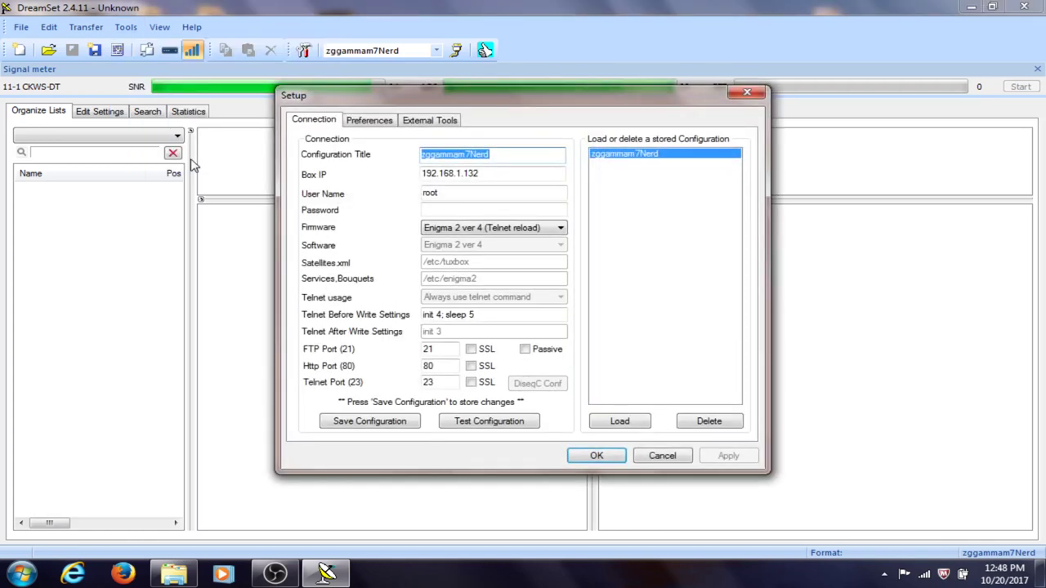
click(456, 155)
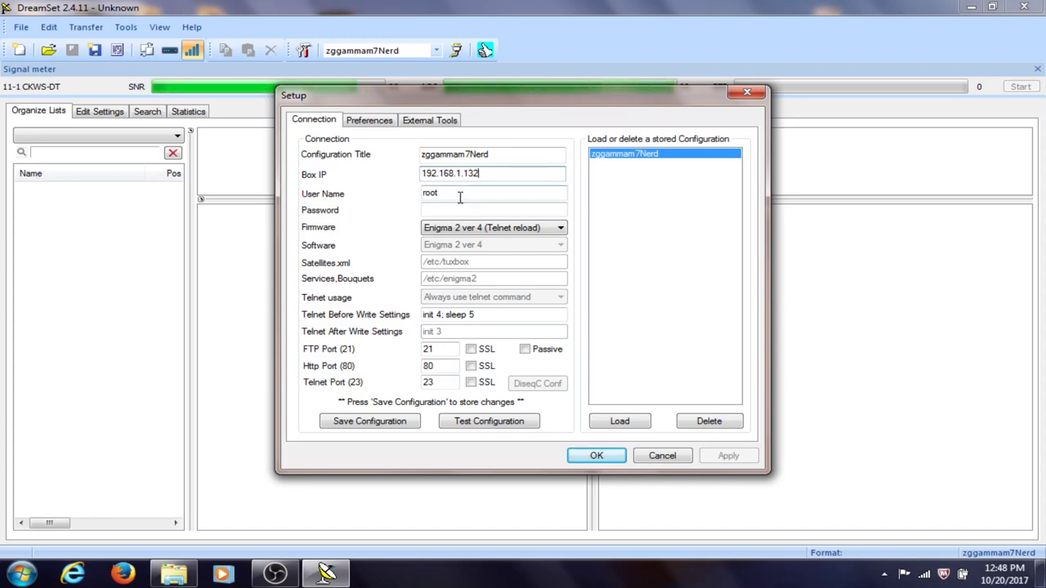
click(555, 231)
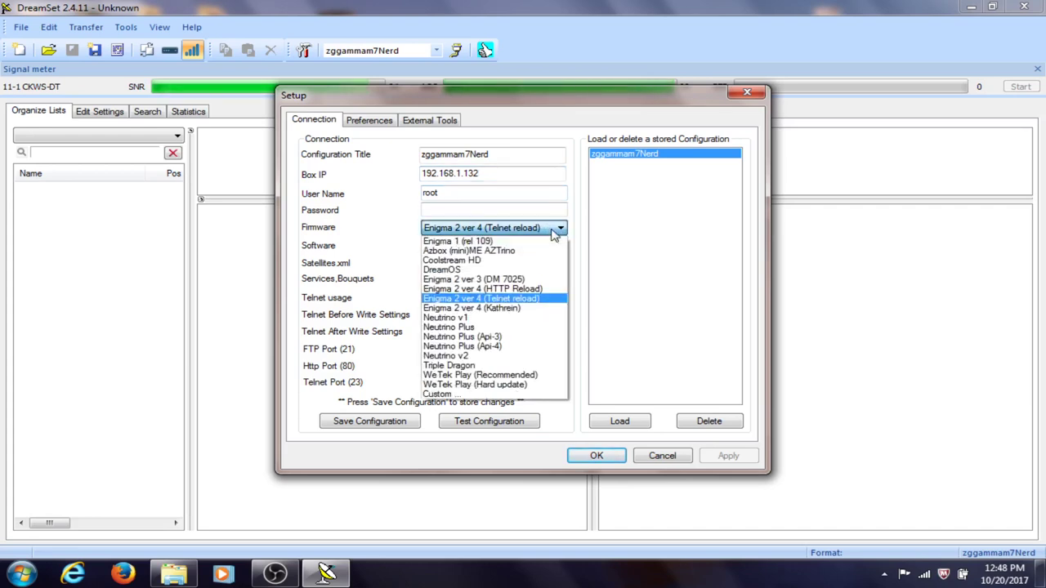
click(532, 299)
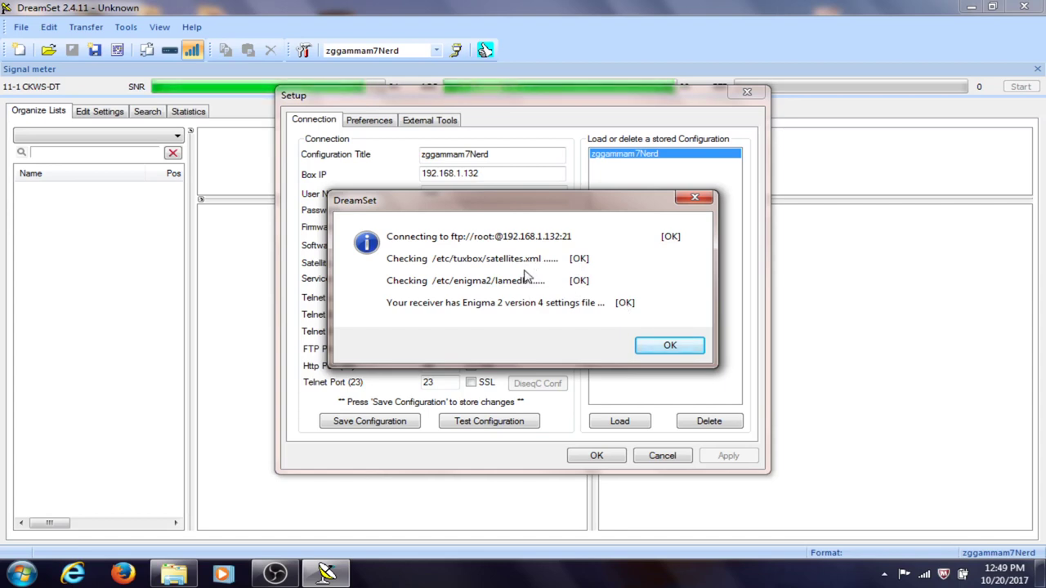
click(662, 347)
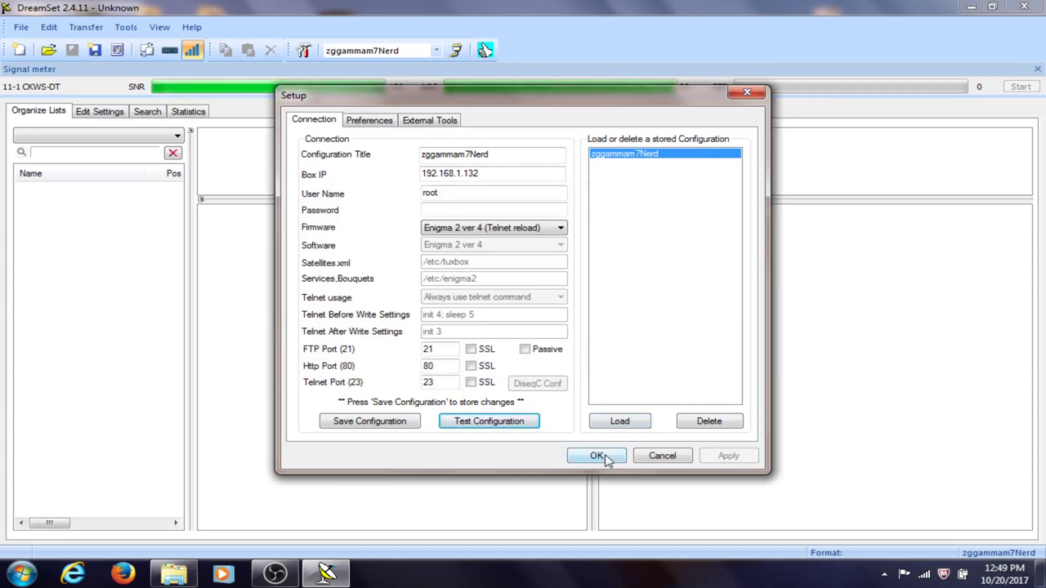
Close Setup without saving and read the channel lists from the receiver
click(661, 458)
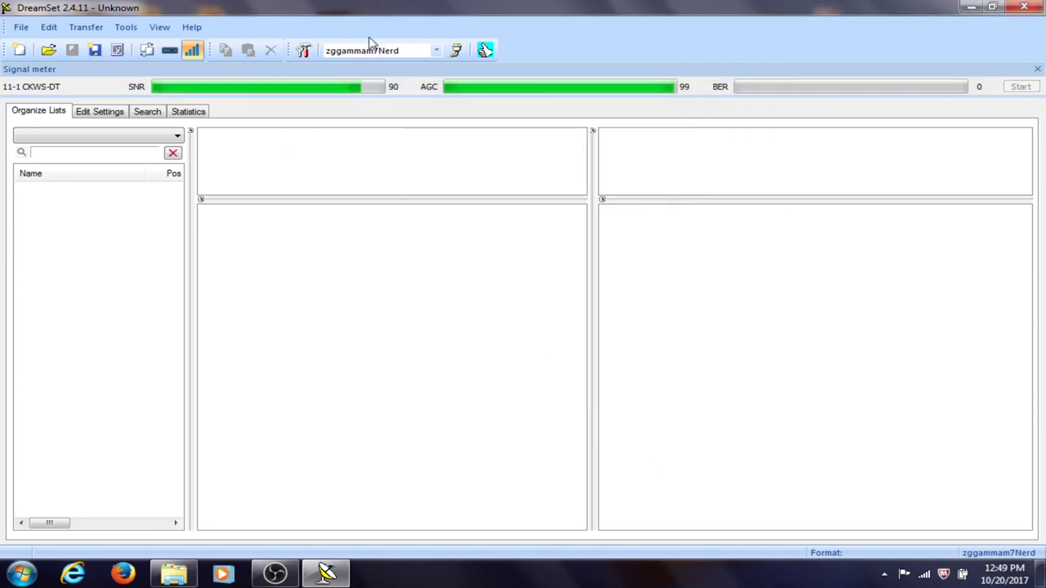
click(457, 50)
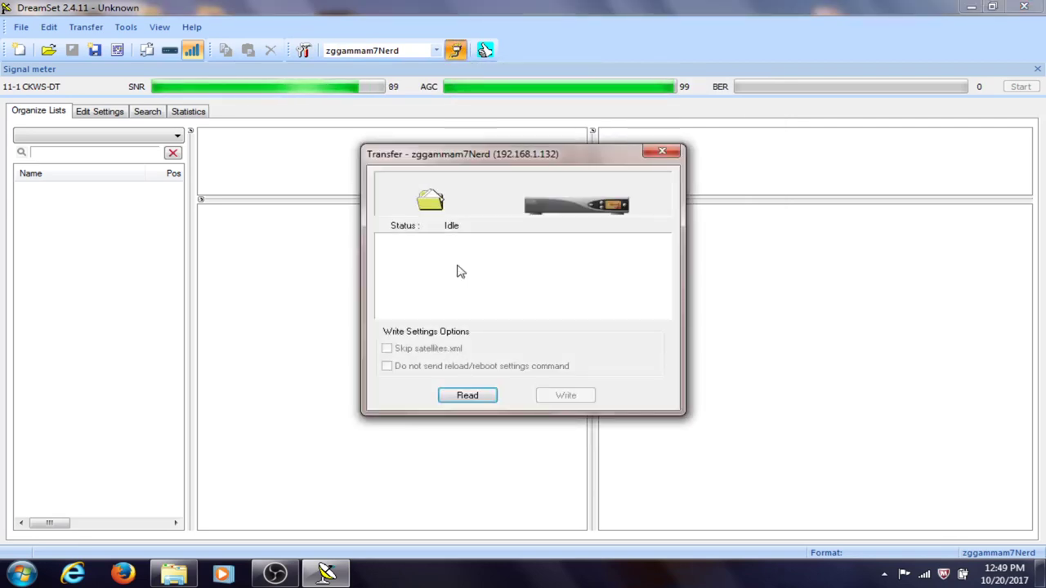
click(469, 401)
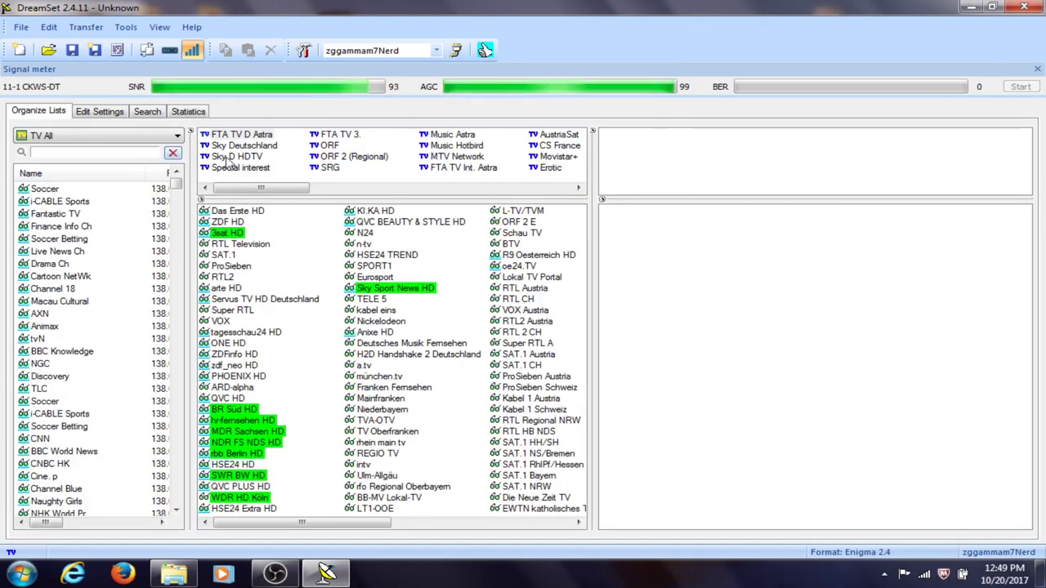
Inspect the properties of ATSC channel 11-1 CKWS-DT, then bring up the Search tab tree
click(133, 137)
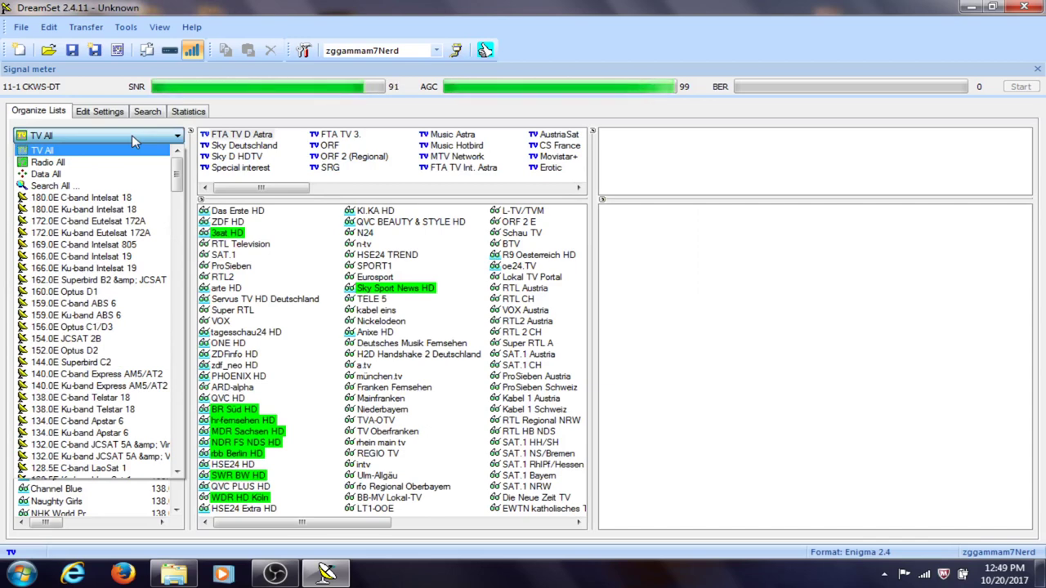
drag(177, 192, 151, 476)
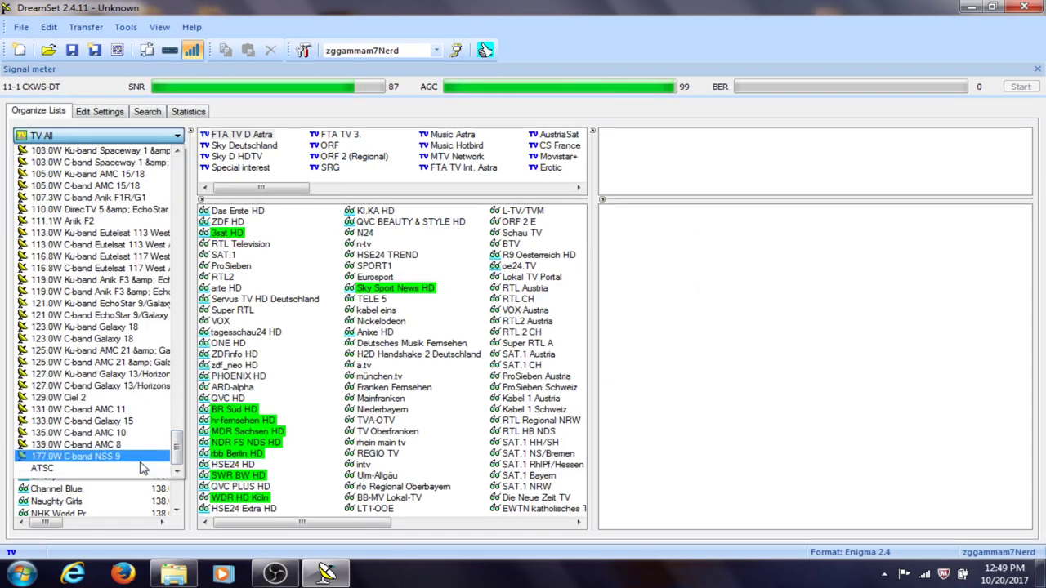
click(72, 470)
click(89, 229)
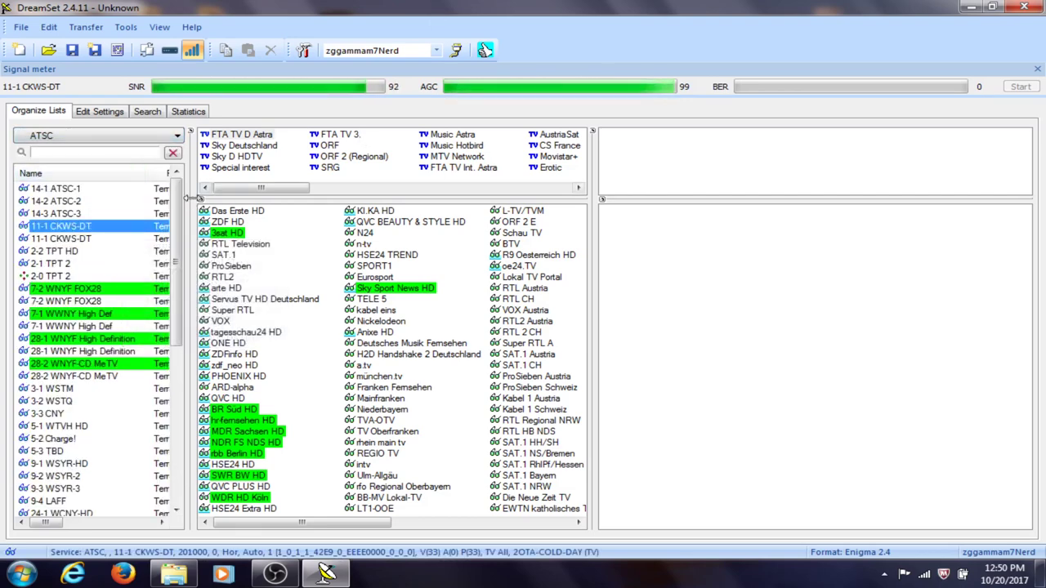
double_click(58, 229)
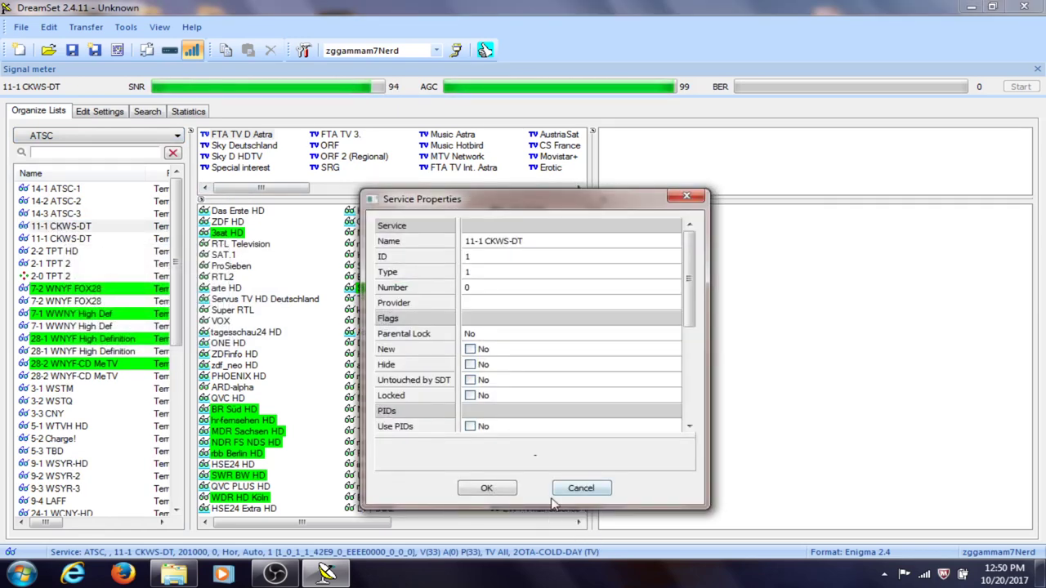
click(578, 489)
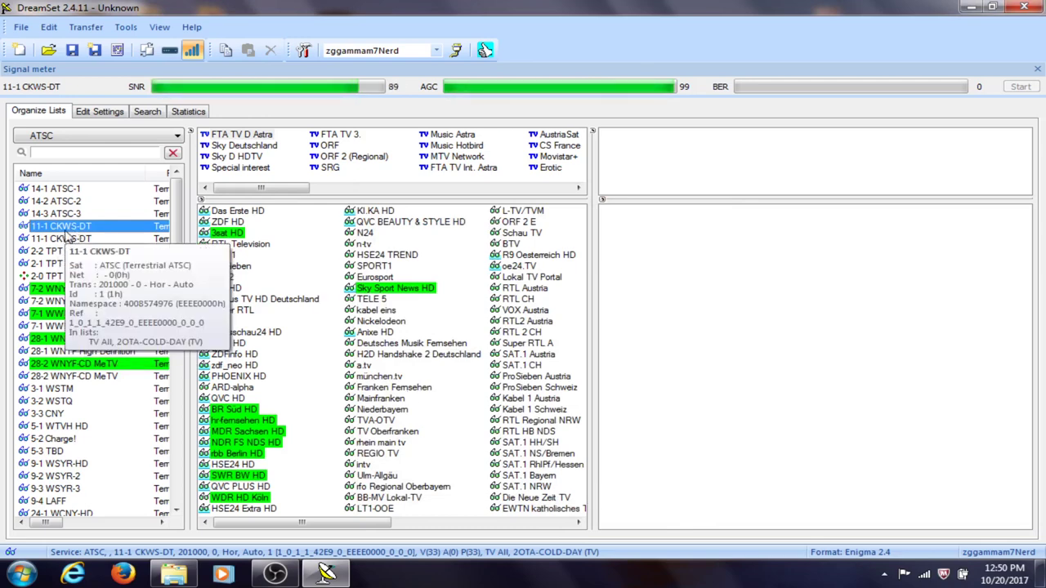
key(ctrl+f)
scroll(43, 309, up, 1)
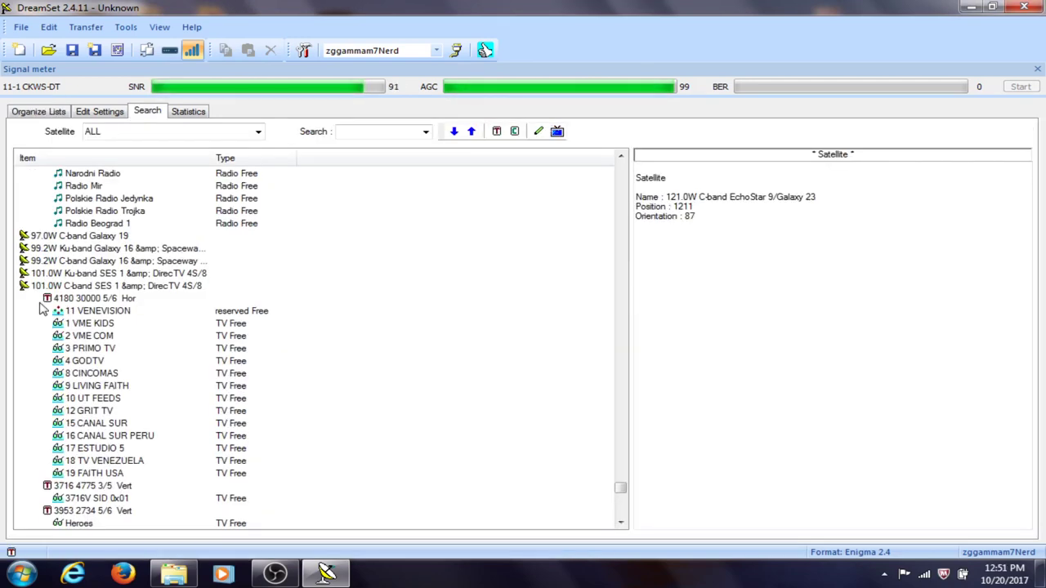
Tune the receiver to LIGHT TV, then to 3925V SID 0x01, and maximize the Linux DreamSet window
middle_click(365, 423)
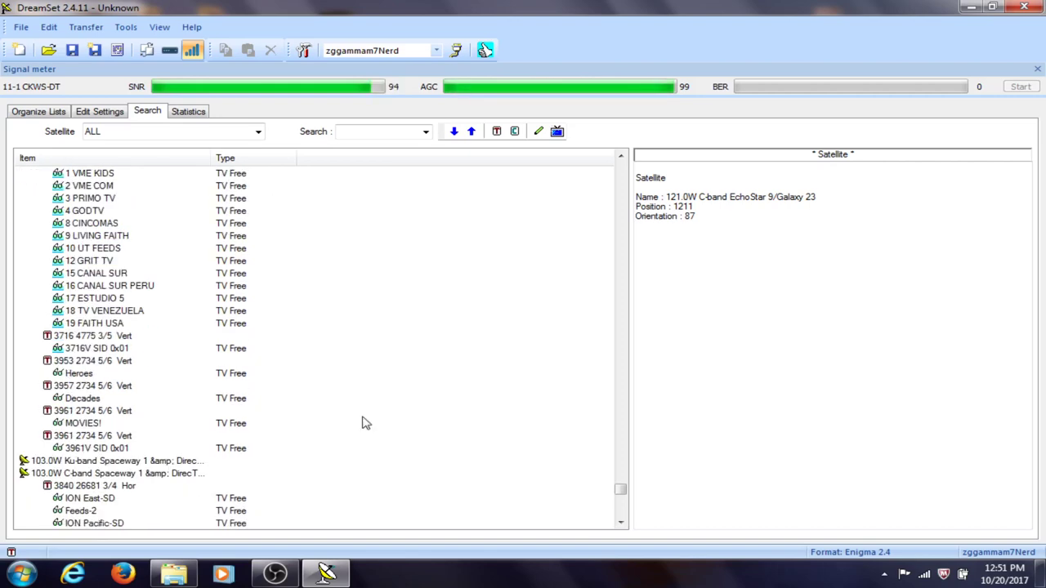
scroll(365, 423, up, 3)
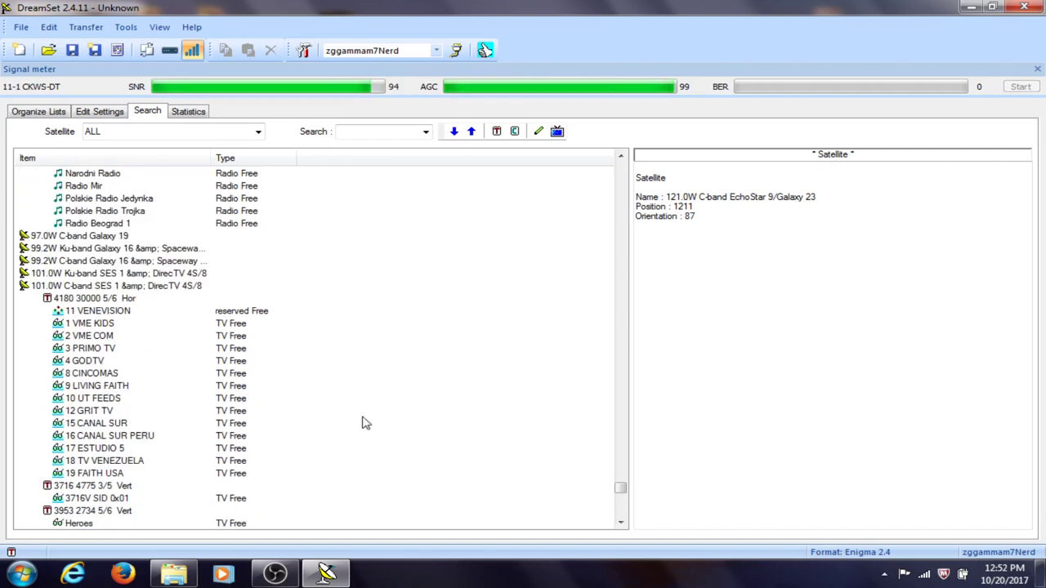
scroll(365, 423, up, 5)
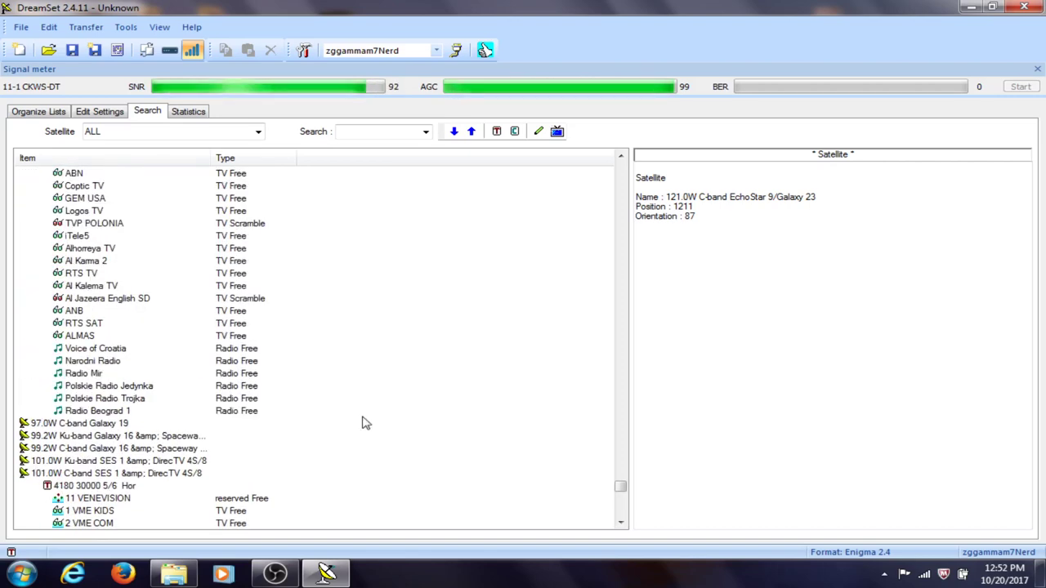
scroll(354, 377, up, 1)
scroll(353, 379, up, 15)
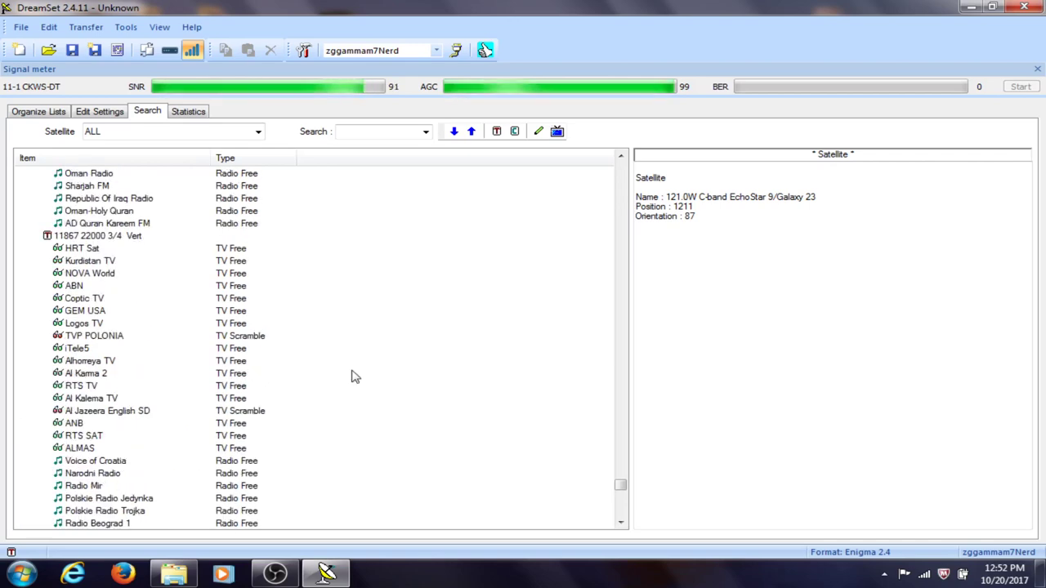
click(556, 131)
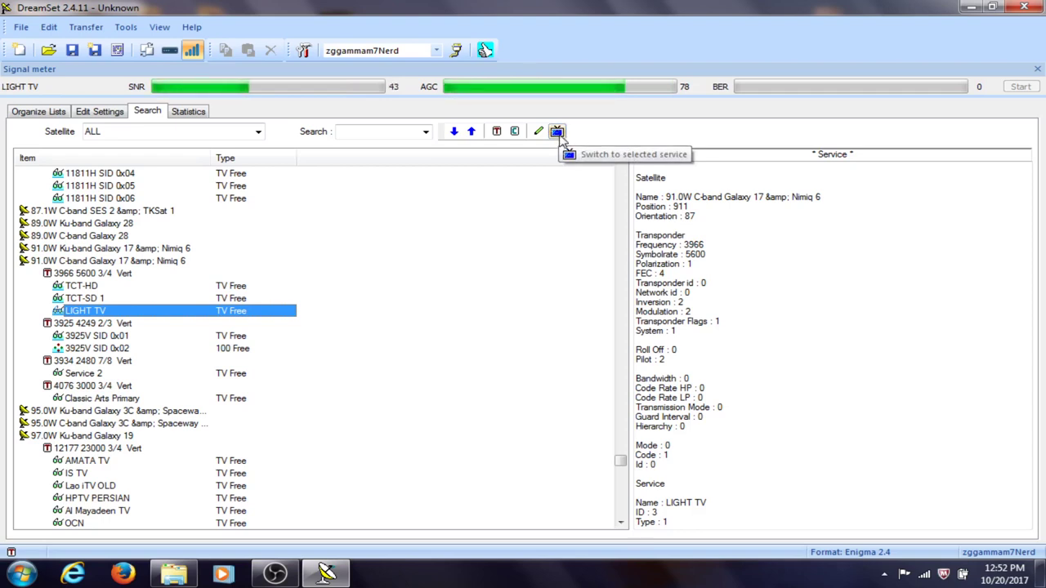
click(558, 134)
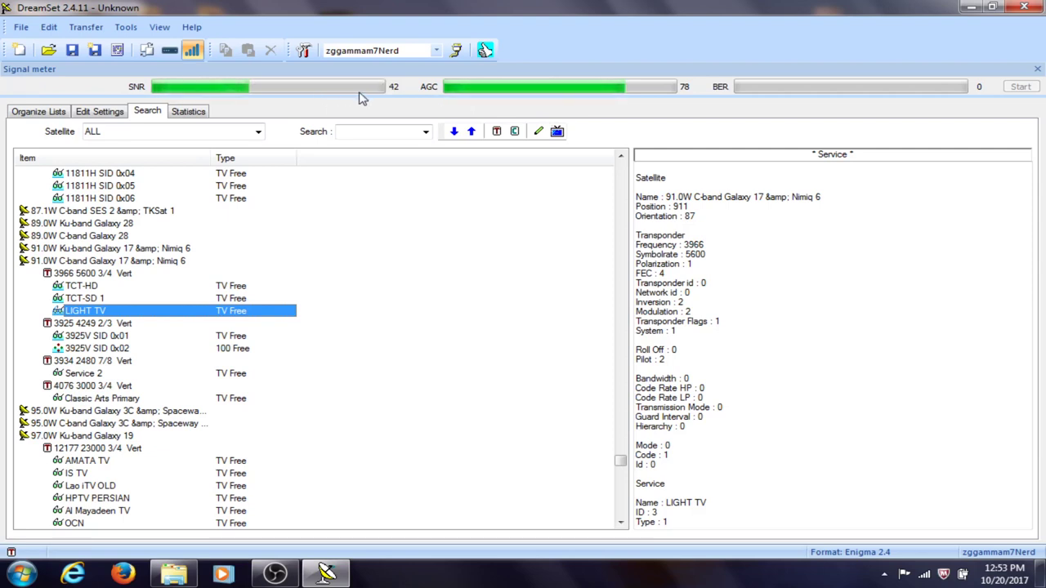
click(97, 336)
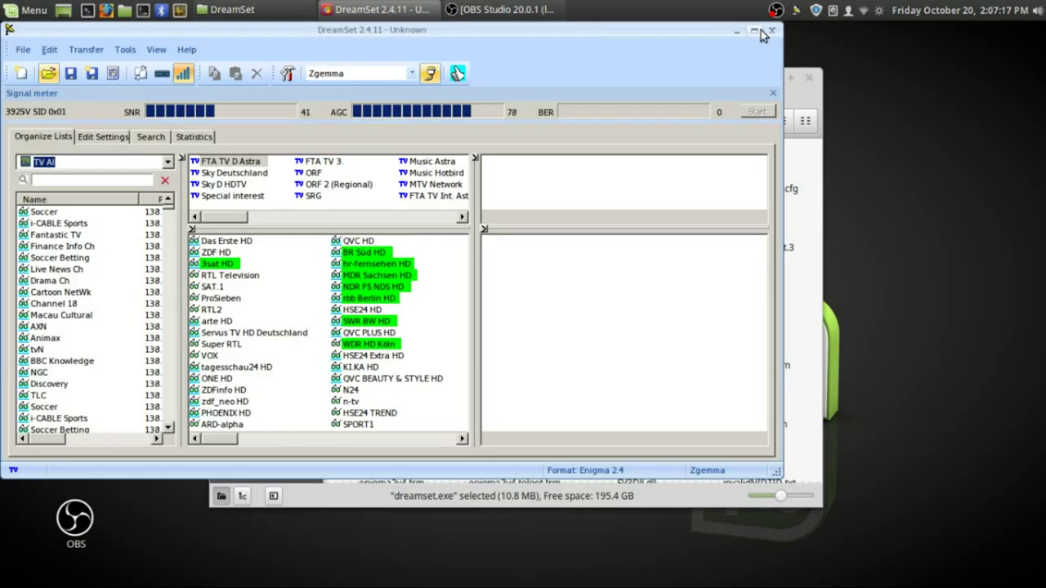
double_click(761, 31)
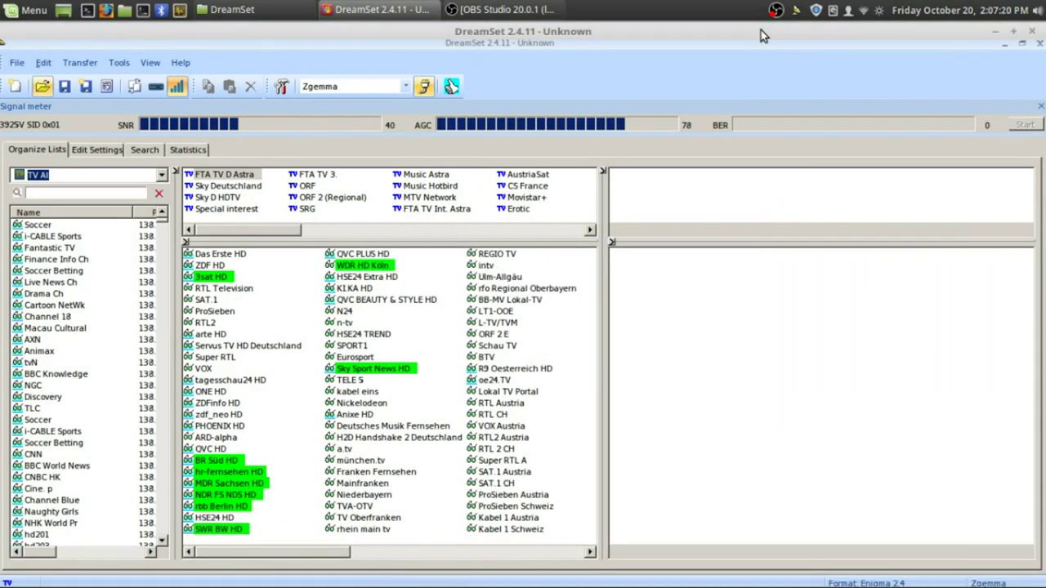
click(143, 70)
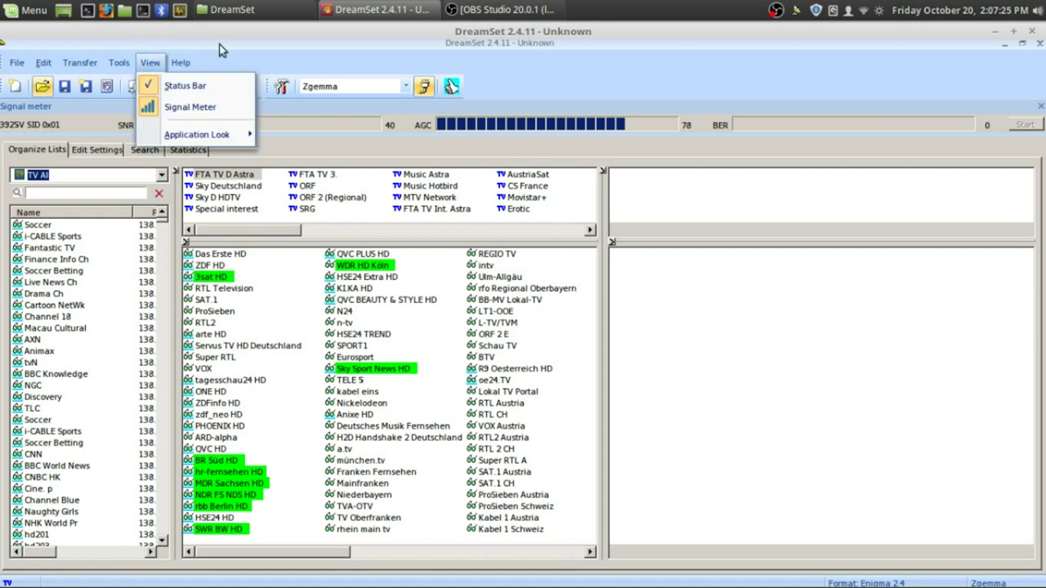
click(280, 88)
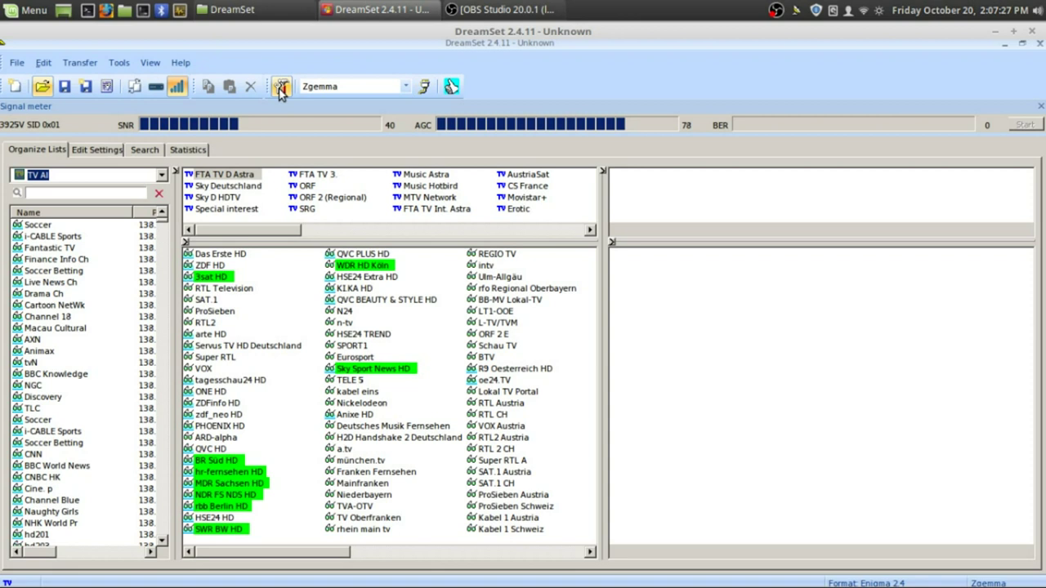
click(281, 88)
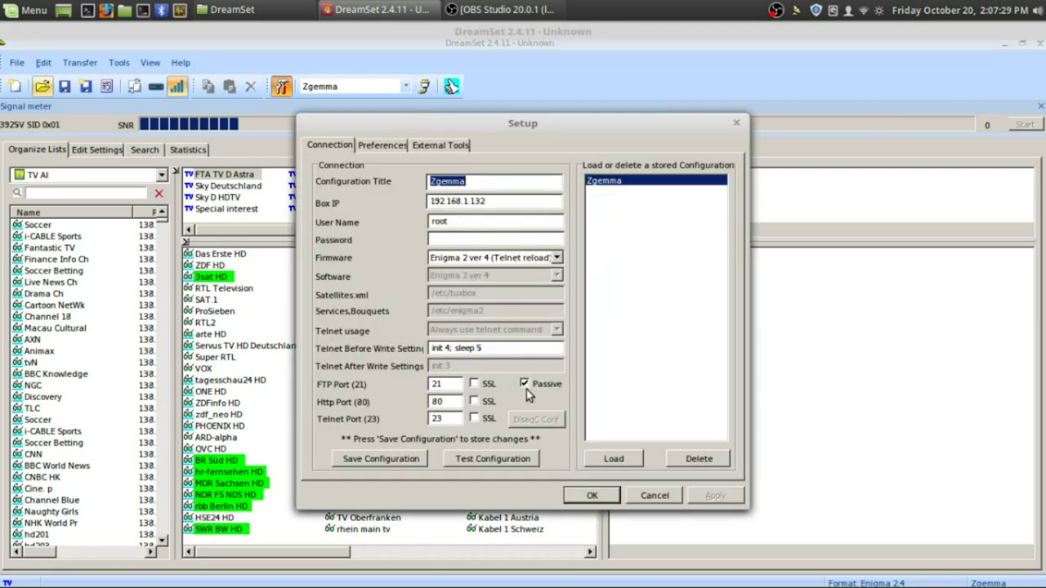
click(501, 461)
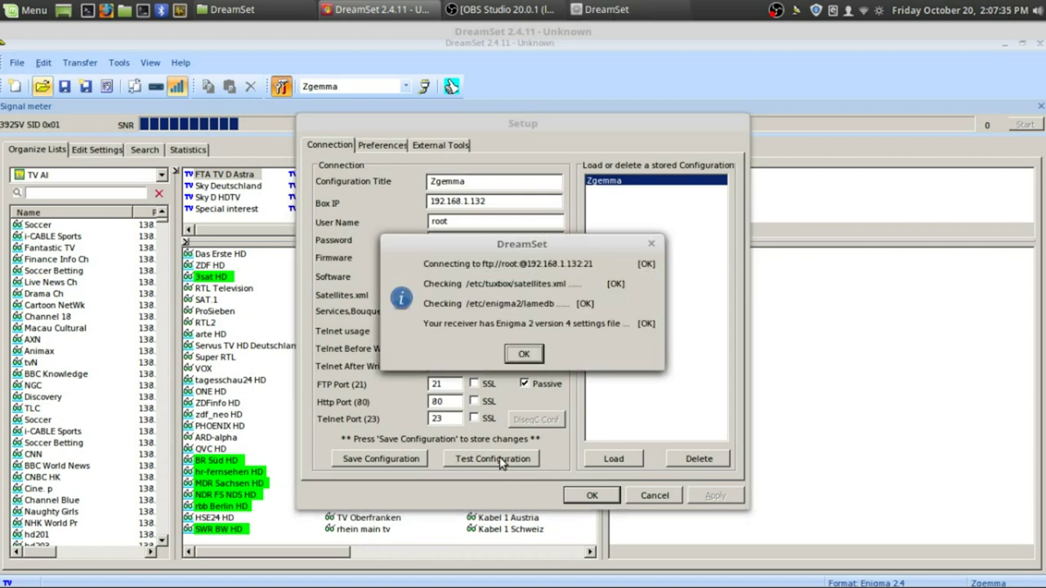
click(525, 351)
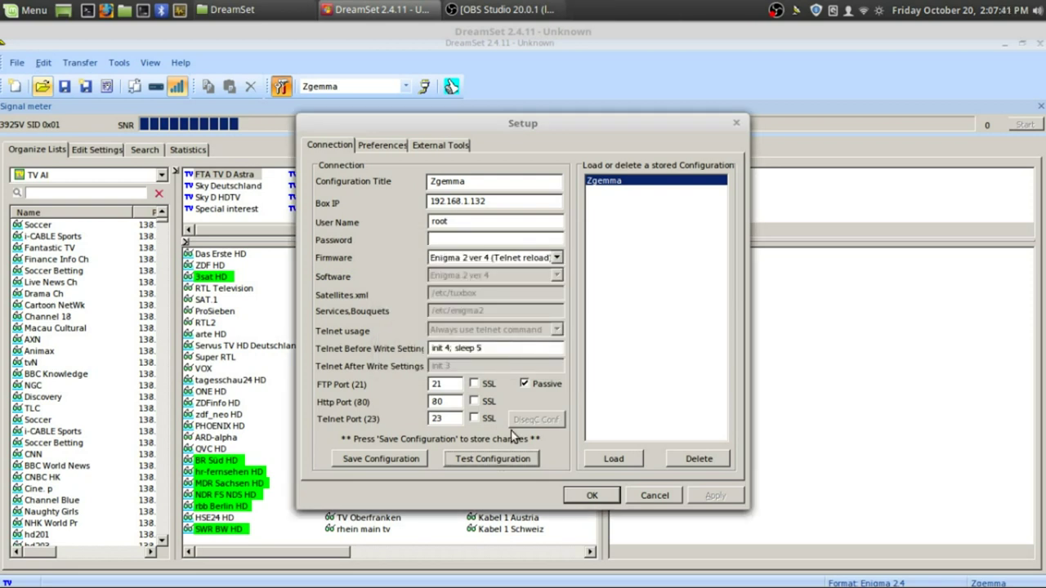
key(Return)
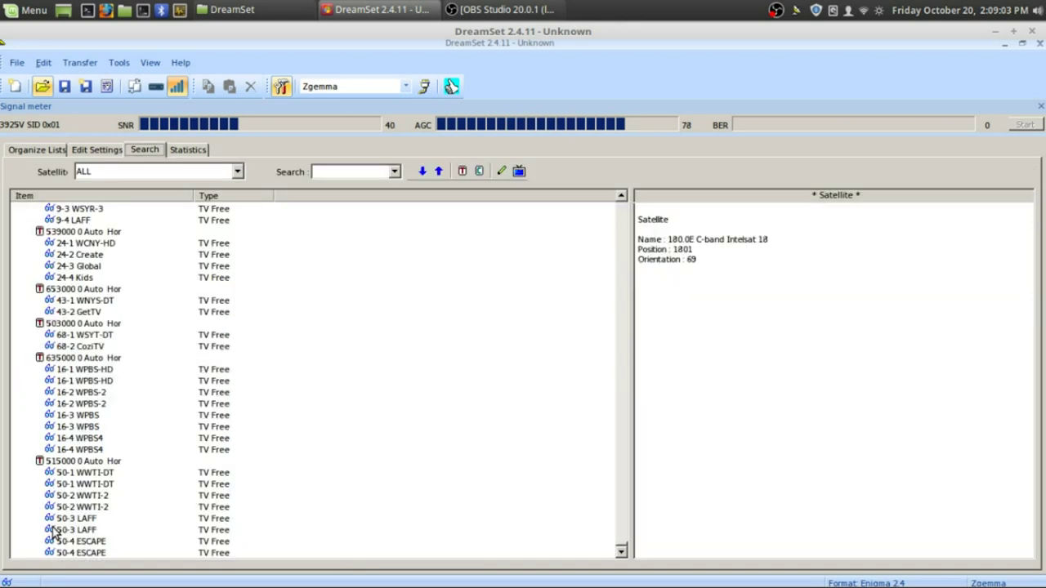
Select the ATSC channel 50-3 LAFF in the Search tab tree
click(53, 532)
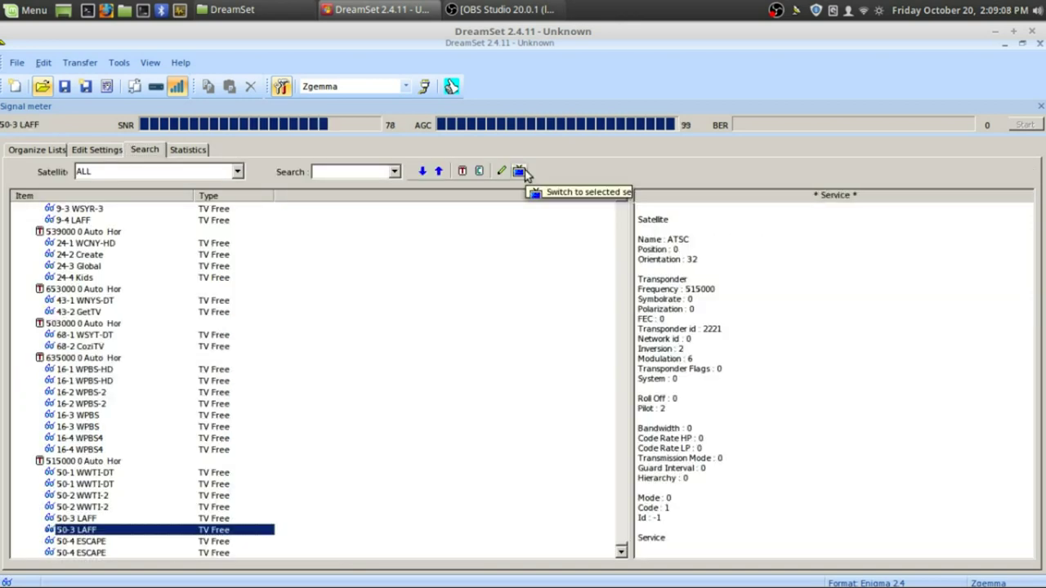